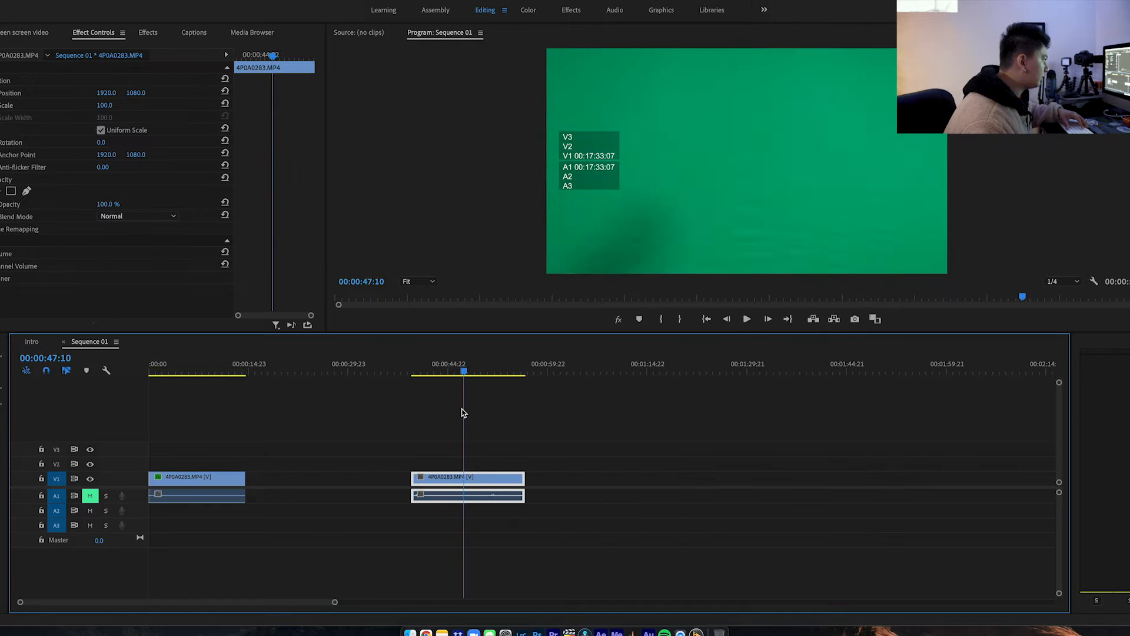
Find a frame showing the presenter and apply the Ultra Key effect to the second 4P0A0283.MP4 clip.
{"action": "left_click_drag", "start_coordinate": [461, 371], "coordinate": [456, 412]}
{"action": "key", "text": "space"}
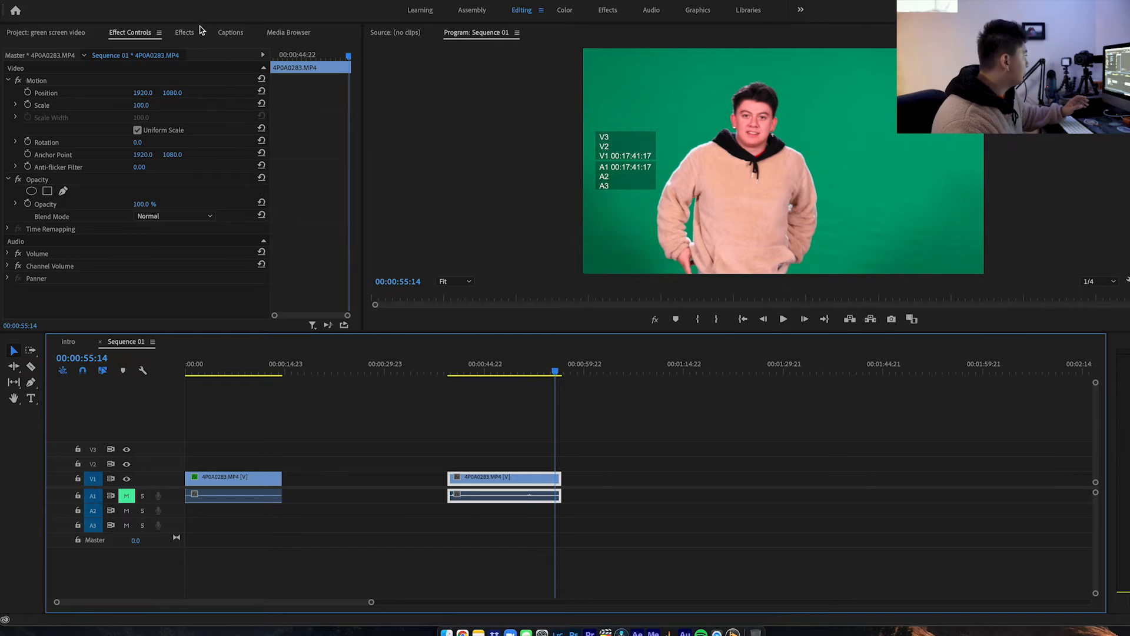
{"action": "left_click", "coordinate": [185, 33]}
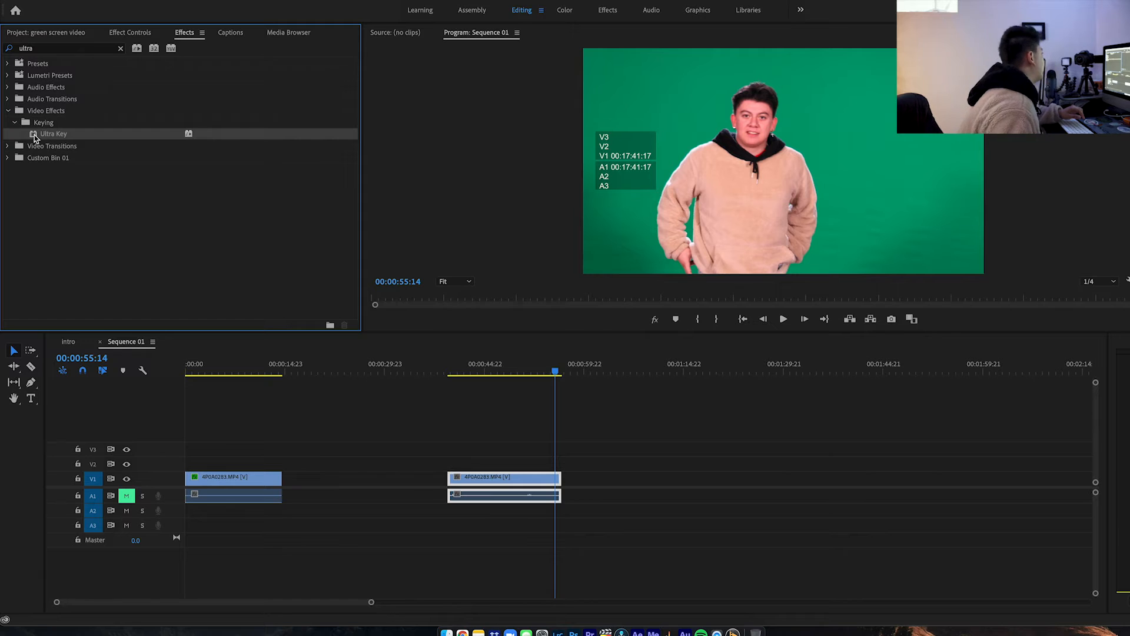
{"action": "left_click_drag", "start_coordinate": [280, 245], "coordinate": [514, 482]}
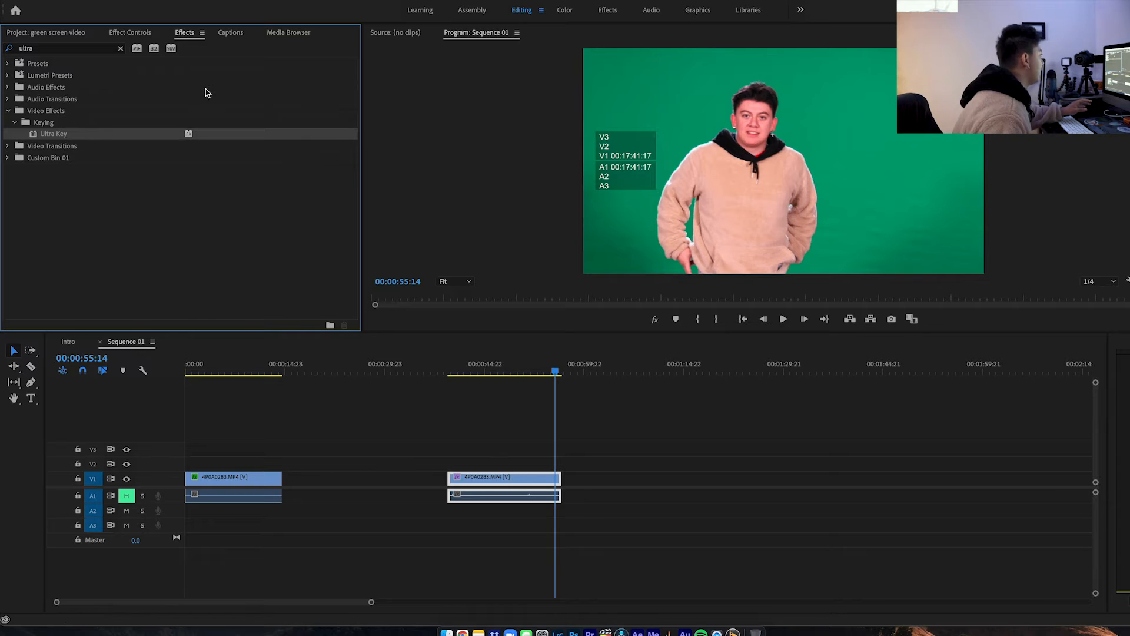
Sample the green backdrop beside the presenter as the Ultra Key's key color.
{"action": "left_click", "coordinate": [137, 35]}
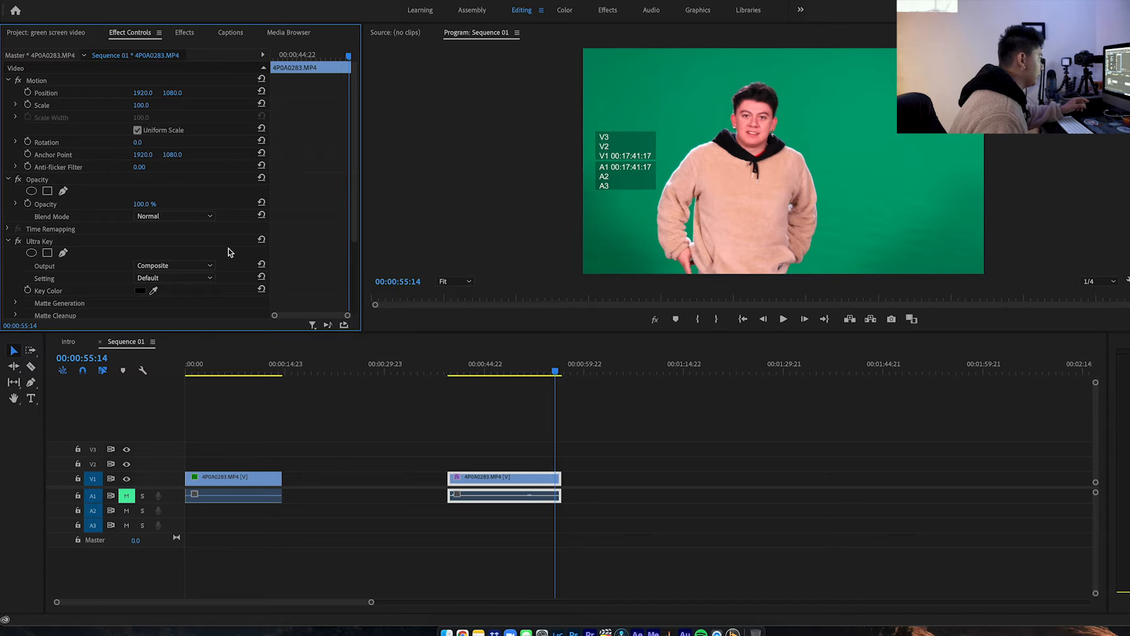
{"action": "scroll", "coordinate": [228, 252], "scroll_direction": "down", "scroll_amount": 1}
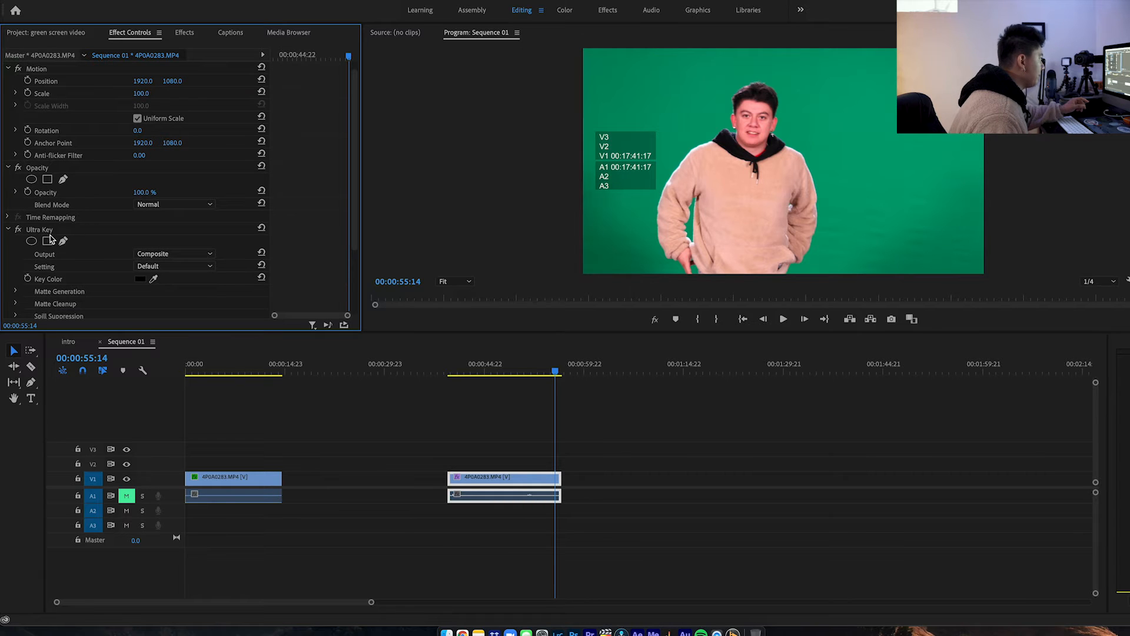
{"action": "scroll", "coordinate": [115, 247], "scroll_direction": "down", "scroll_amount": 2}
{"action": "left_click", "coordinate": [155, 242]}
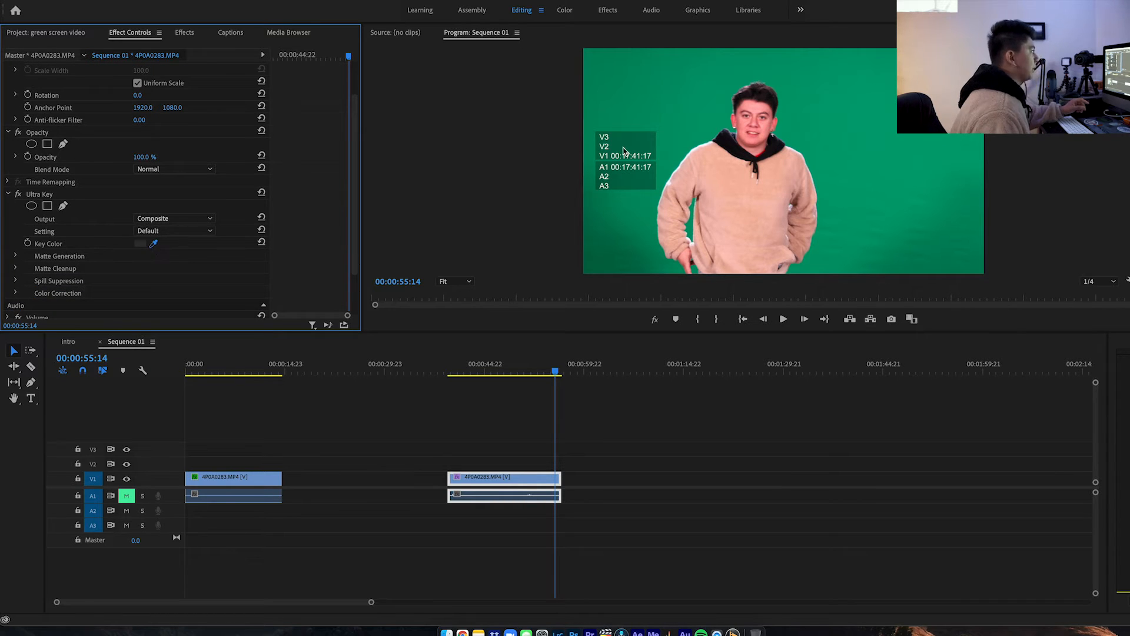
{"action": "left_click", "coordinate": [799, 127]}
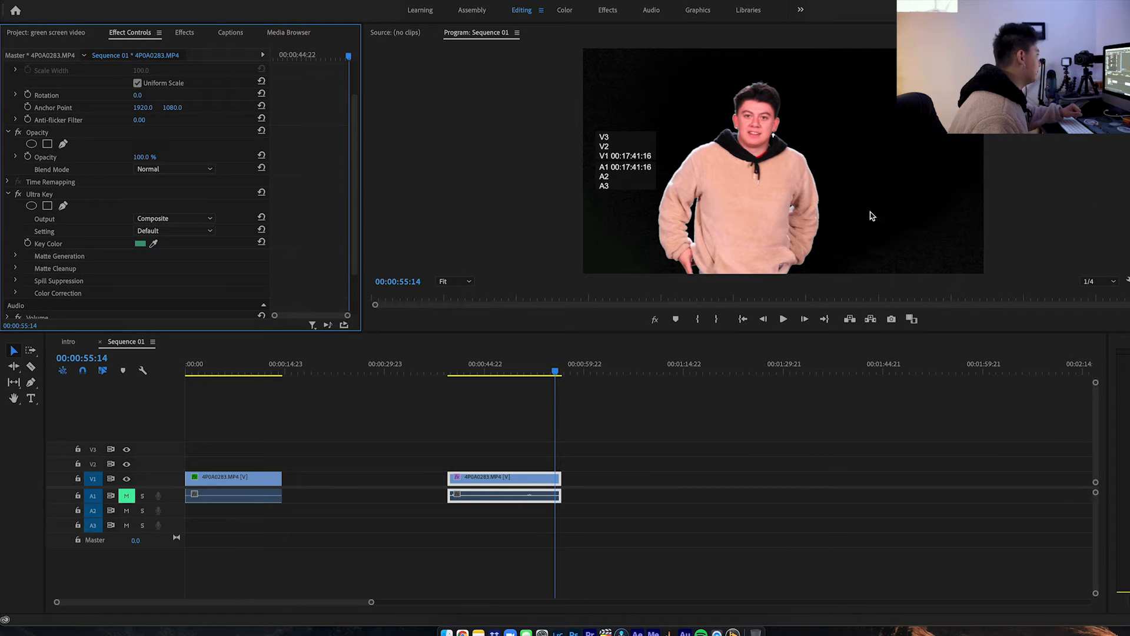
Expand the Ultra Key's Matte Generation settings and try Shadow values of 23 and 100.
{"action": "left_click", "coordinate": [15, 256]}
{"action": "scroll", "coordinate": [199, 270], "scroll_direction": "down", "scroll_amount": 3}
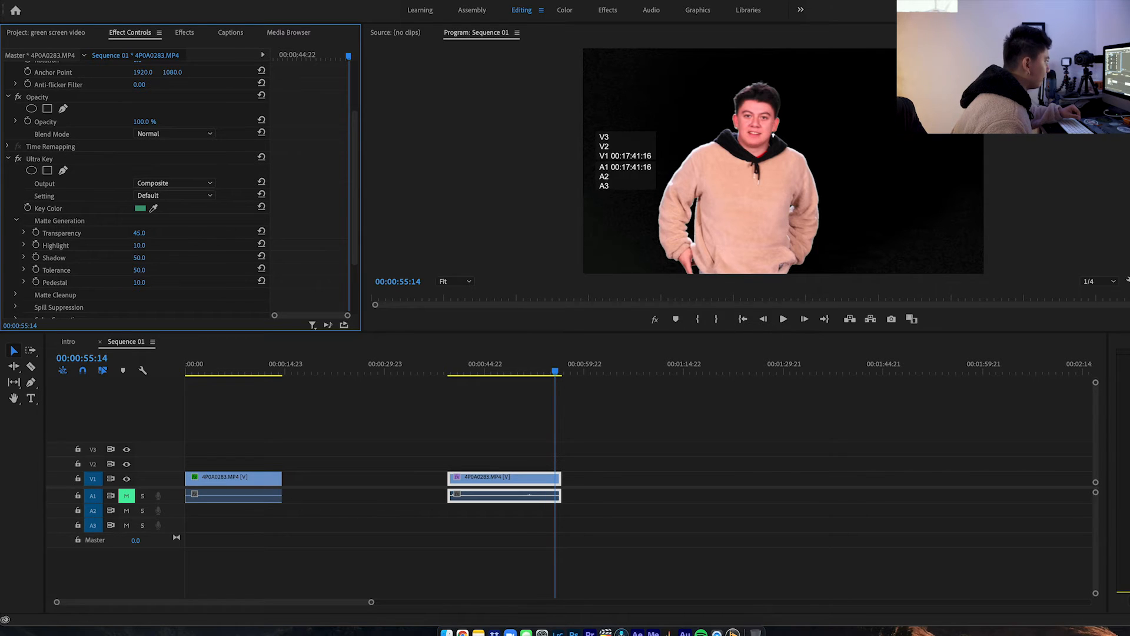
{"action": "left_click_drag", "start_coordinate": [139, 257], "coordinate": [125, 257]}
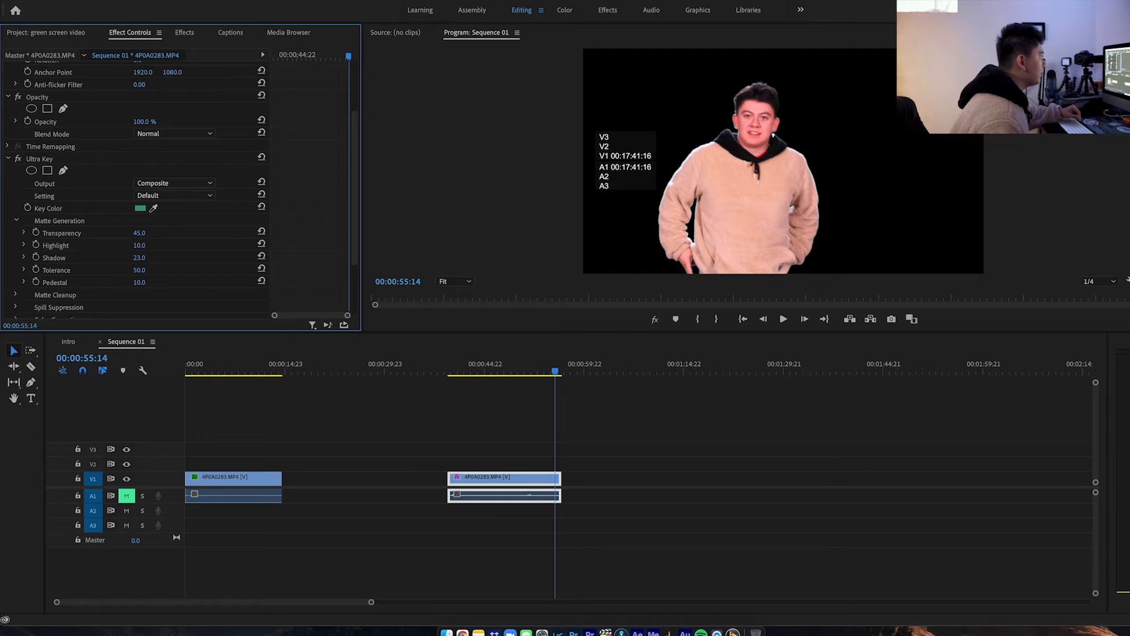
{"action": "left_click_drag", "start_coordinate": [139, 258], "coordinate": [176, 257]}
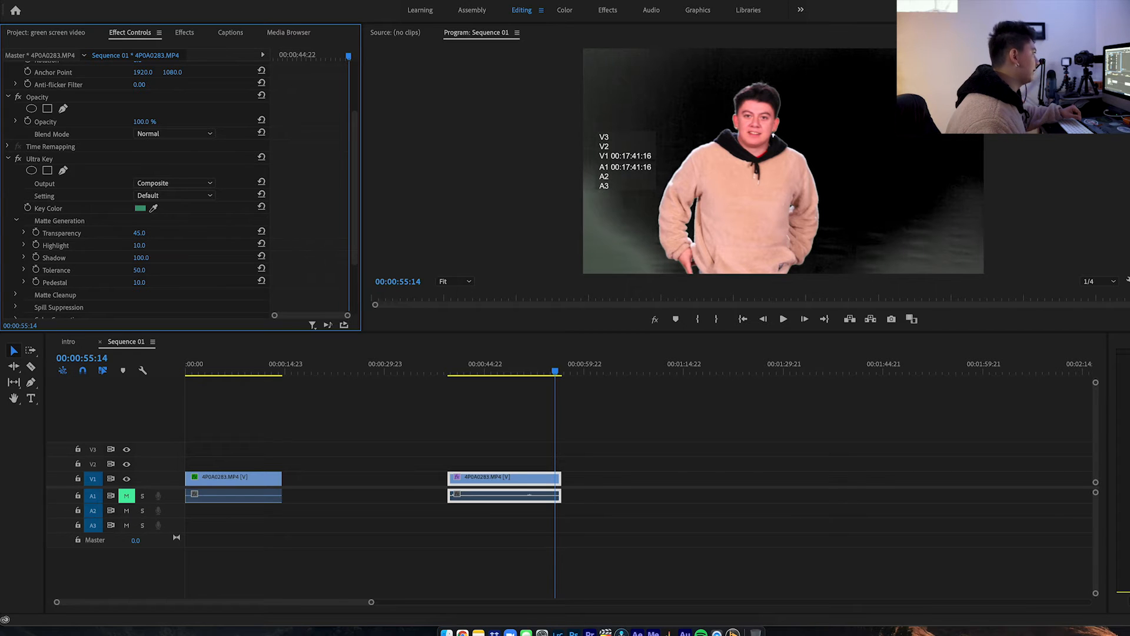
{"action": "left_click", "coordinate": [143, 258]}
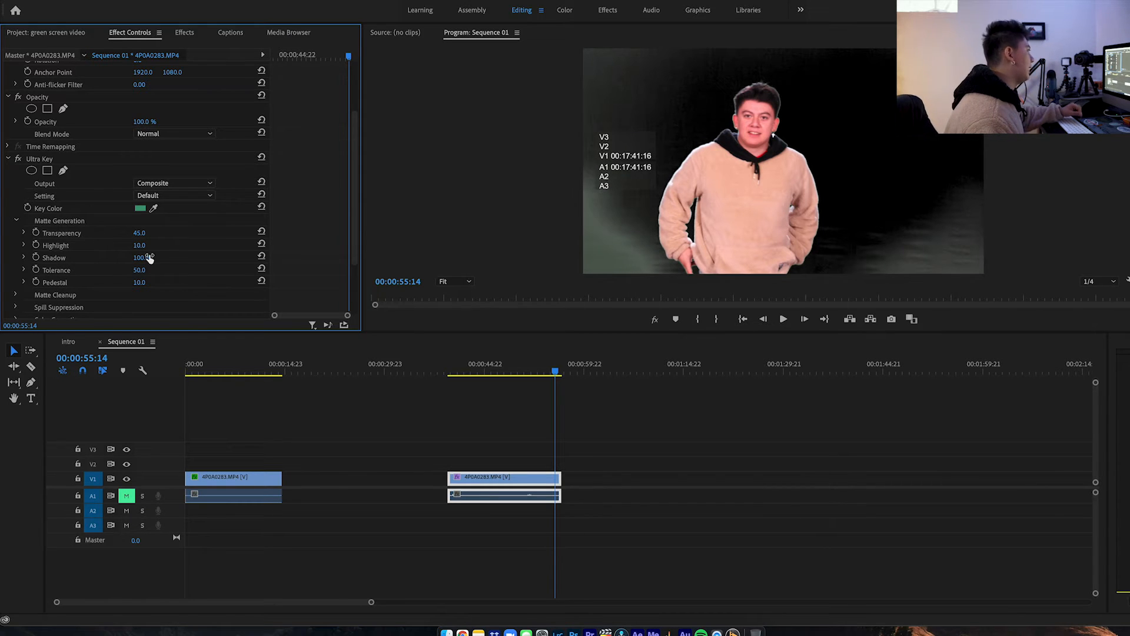
Set the Ultra Key's Matte Generation Shadow to 0 and save the project.
{"action": "left_click", "coordinate": [140, 257]}
{"action": "type", "text": "0"}
{"action": "key", "text": "Return"}
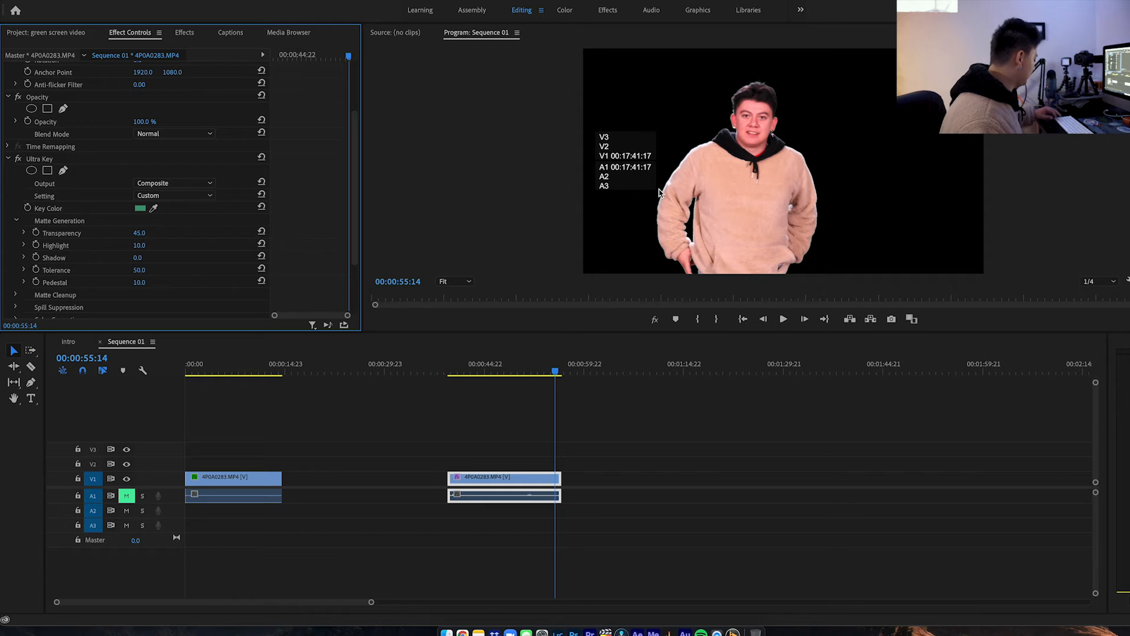
{"action": "key", "text": "super+s"}
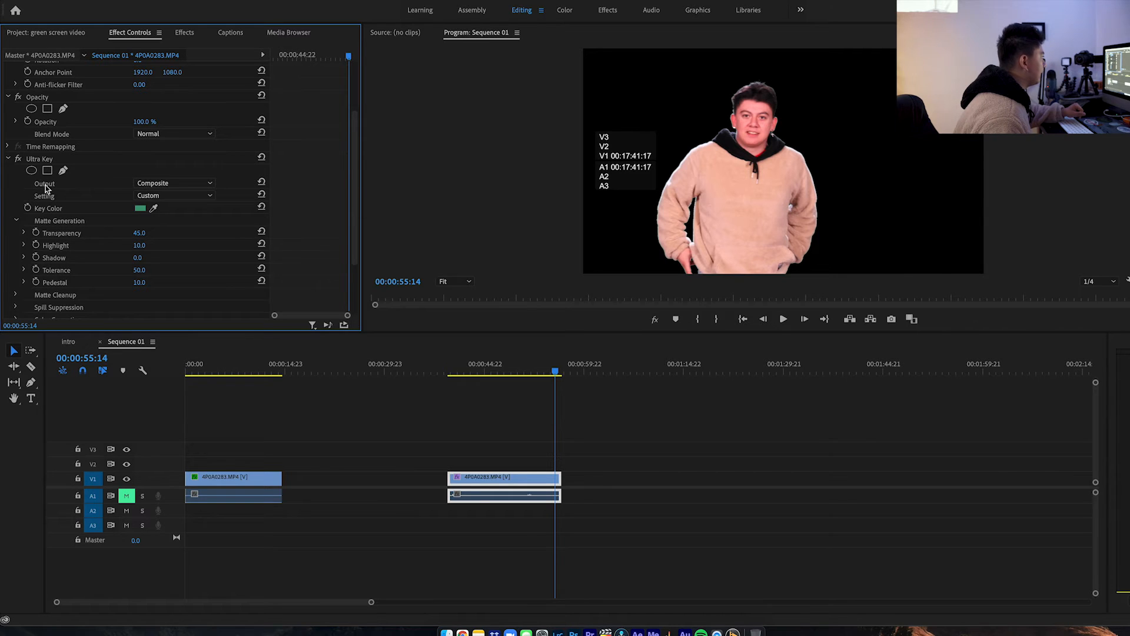
Switch the Ultra Key output to Alpha Channel and try a Shadow value of 10.
{"action": "left_click", "coordinate": [164, 185]}
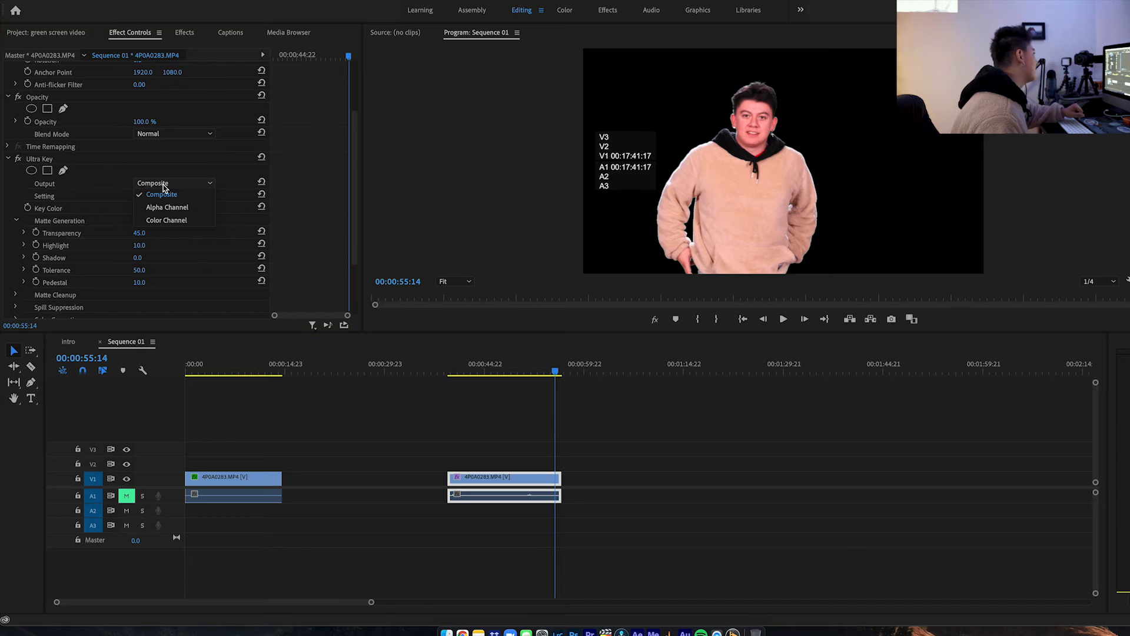
{"action": "left_click", "coordinate": [158, 209]}
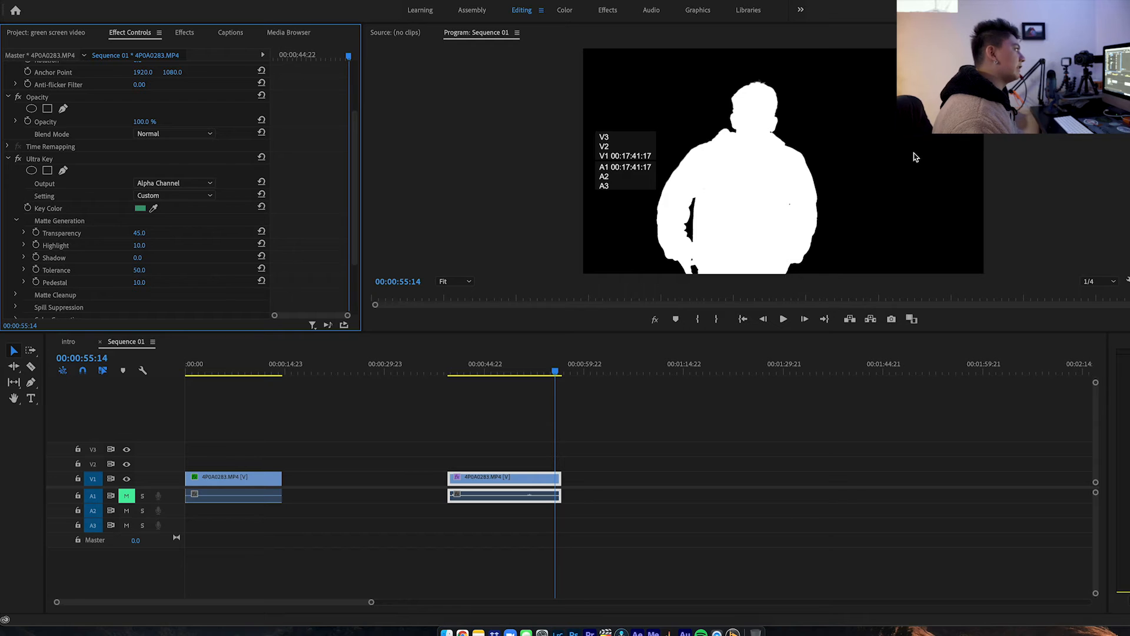
{"action": "left_click", "coordinate": [149, 255]}
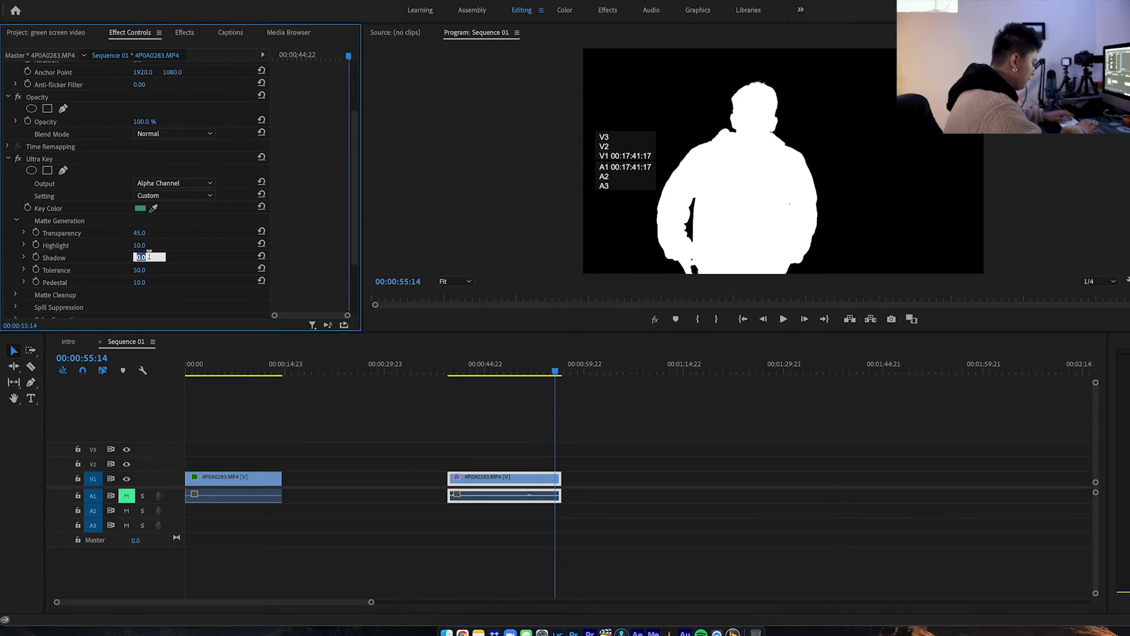
{"action": "type", "text": "10"}
{"action": "key", "text": "Return"}
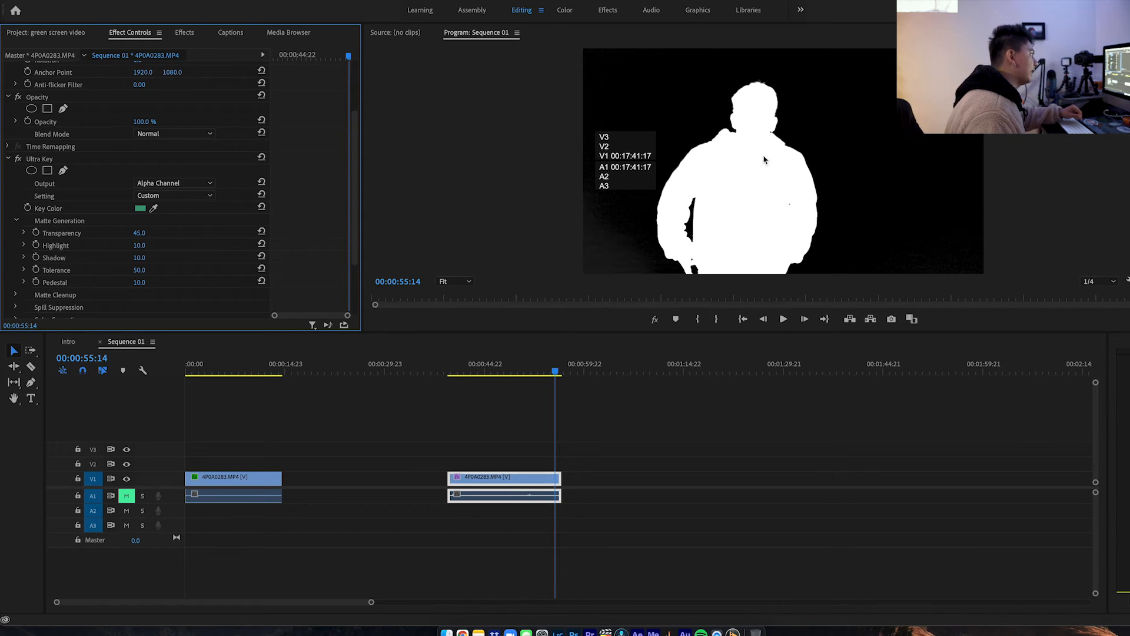
Undo the last Shadow change and return the Ultra Key output to Composite.
{"action": "key", "text": "super+z"}
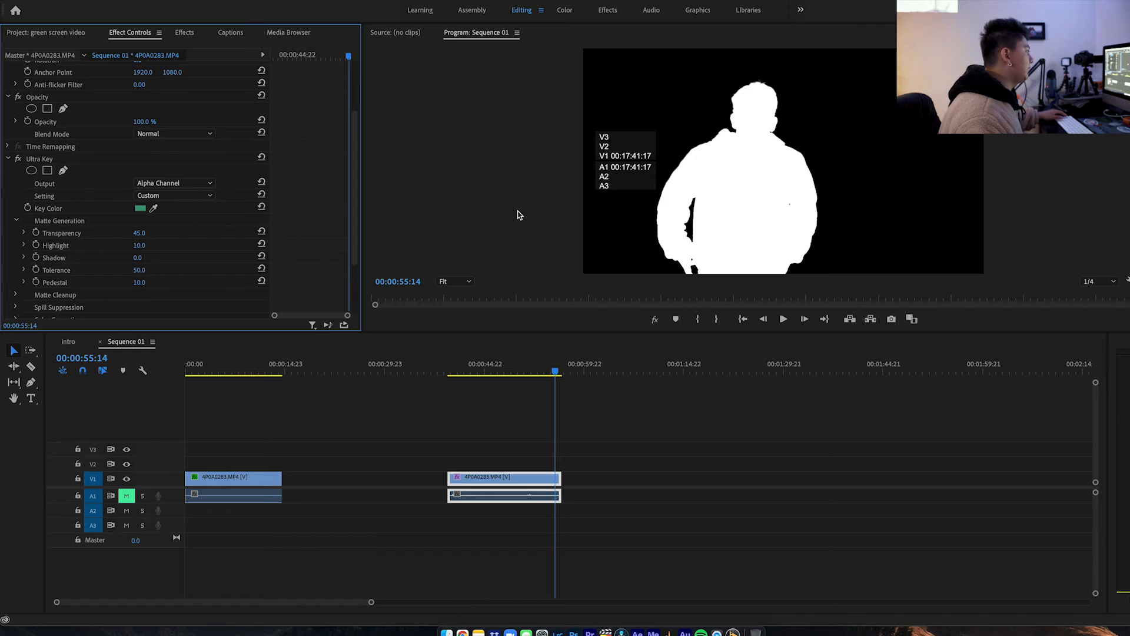
{"action": "left_click", "coordinate": [157, 185]}
{"action": "left_click", "coordinate": [157, 196]}
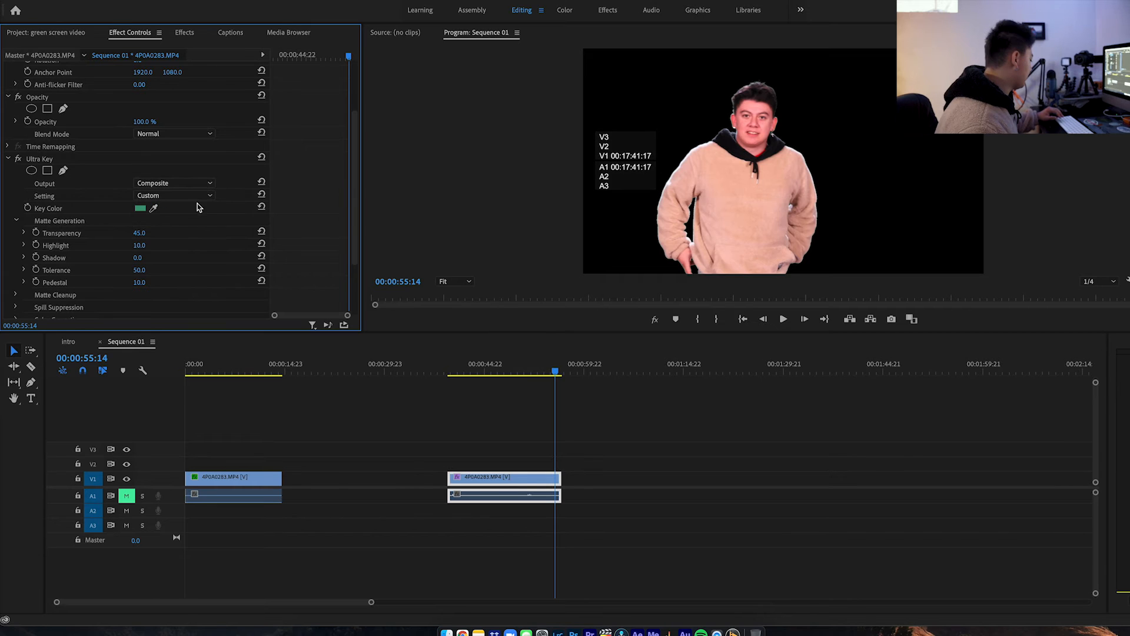
Save the project and move both keyed 4P0A0283.MP4 clips from track V1 up to V2.
{"action": "key", "text": "super+s"}
{"action": "left_click_drag", "start_coordinate": [555, 371], "coordinate": [449, 377]}
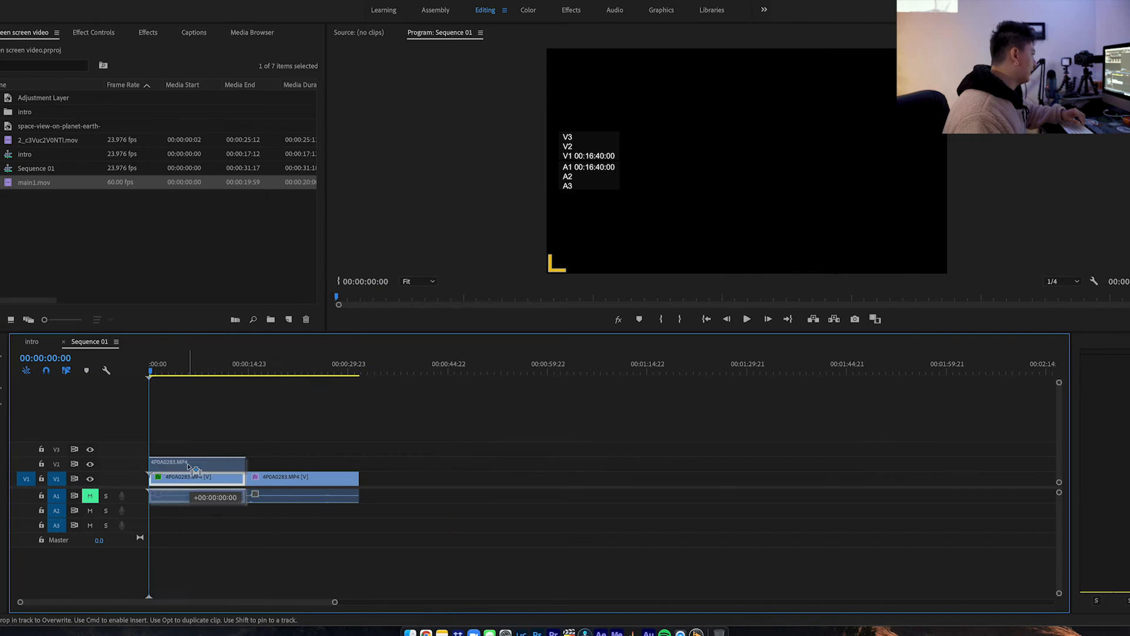
{"action": "left_click_drag", "start_coordinate": [191, 467], "coordinate": [191, 464]}
{"action": "left_click_drag", "start_coordinate": [277, 476], "coordinate": [278, 463]}
{"action": "left_click_drag", "start_coordinate": [152, 371], "coordinate": [195, 412]}
{"action": "left_click", "coordinate": [213, 450]}
{"action": "mouse_move", "coordinate": [216, 462]}
{"action": "left_mouse_down"}
{"action": "mouse_move", "coordinate": [217, 478]}
{"action": "mouse_move", "coordinate": [213, 464]}
{"action": "left_mouse_up"}
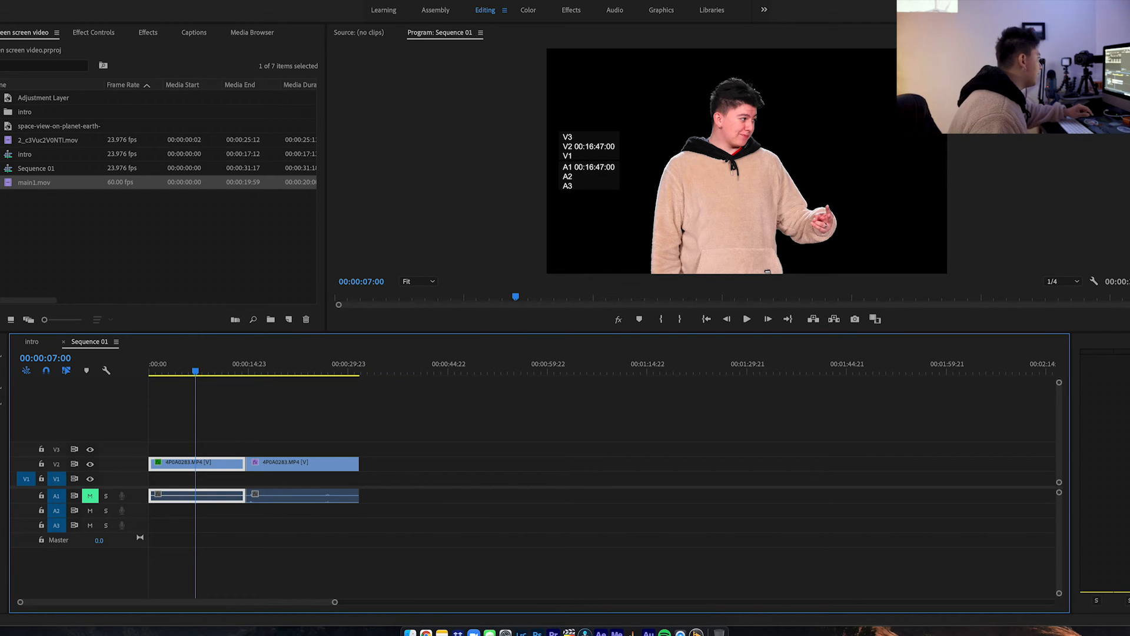
Place main1.mov on V1 beneath the first keyed clip, trimmed to that clip's length, and play the composite from the start.
{"action": "left_click_drag", "start_coordinate": [34, 182], "coordinate": [156, 480]}
{"action": "left_click_drag", "start_coordinate": [280, 479], "coordinate": [245, 482]}
{"action": "key", "text": "Home"}
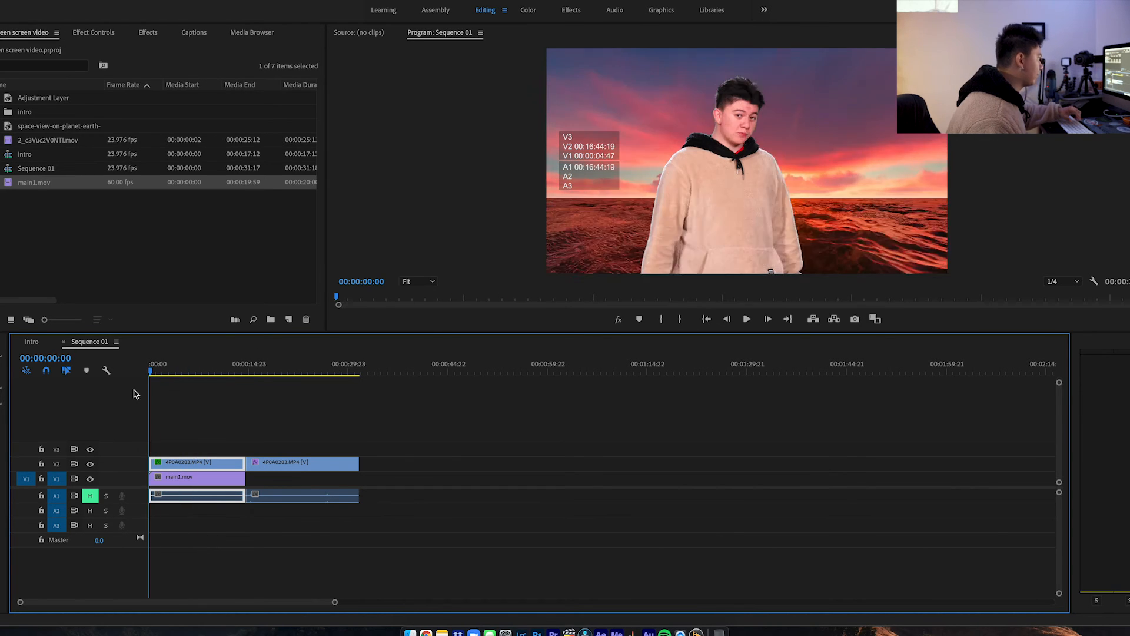
{"action": "key", "text": "super+s"}
{"action": "left_click", "coordinate": [175, 422]}
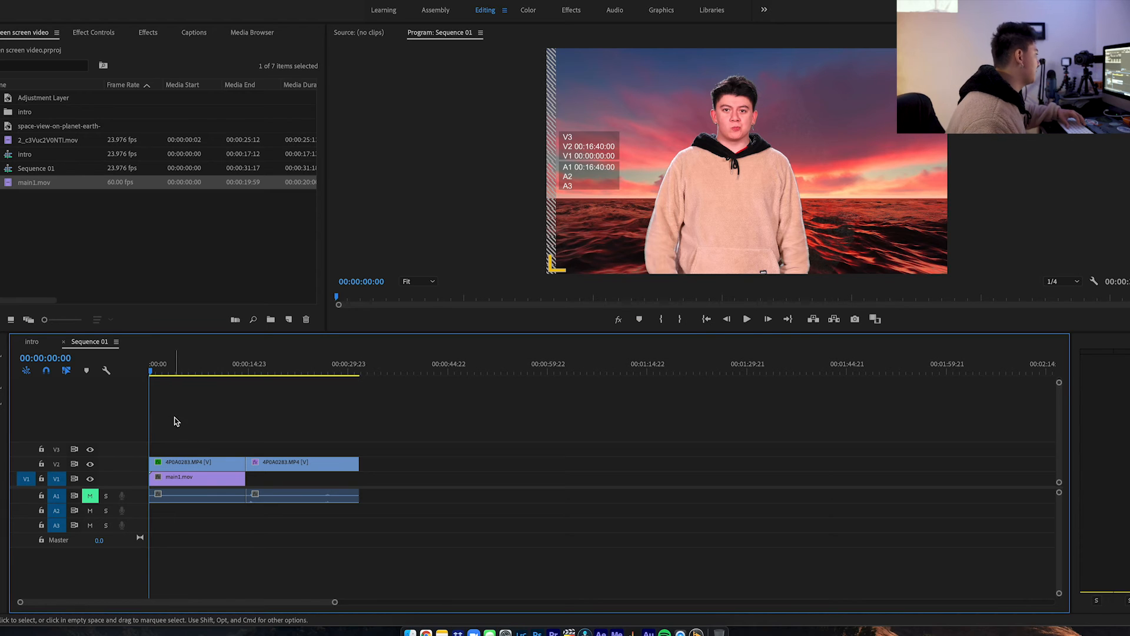
{"action": "key", "text": "space"}
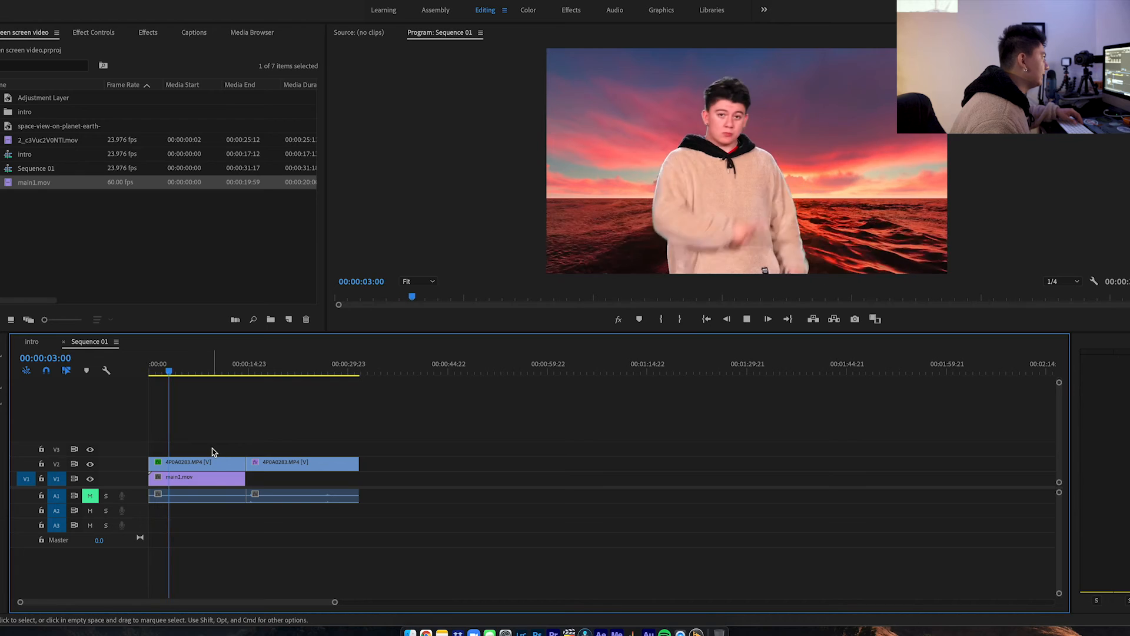
Put the space-view-on-planet-earth image on V1 beneath the first keyed clip, extend it to that clip's end, and preview it.
{"action": "left_click_drag", "start_coordinate": [59, 125], "coordinate": [173, 478]}
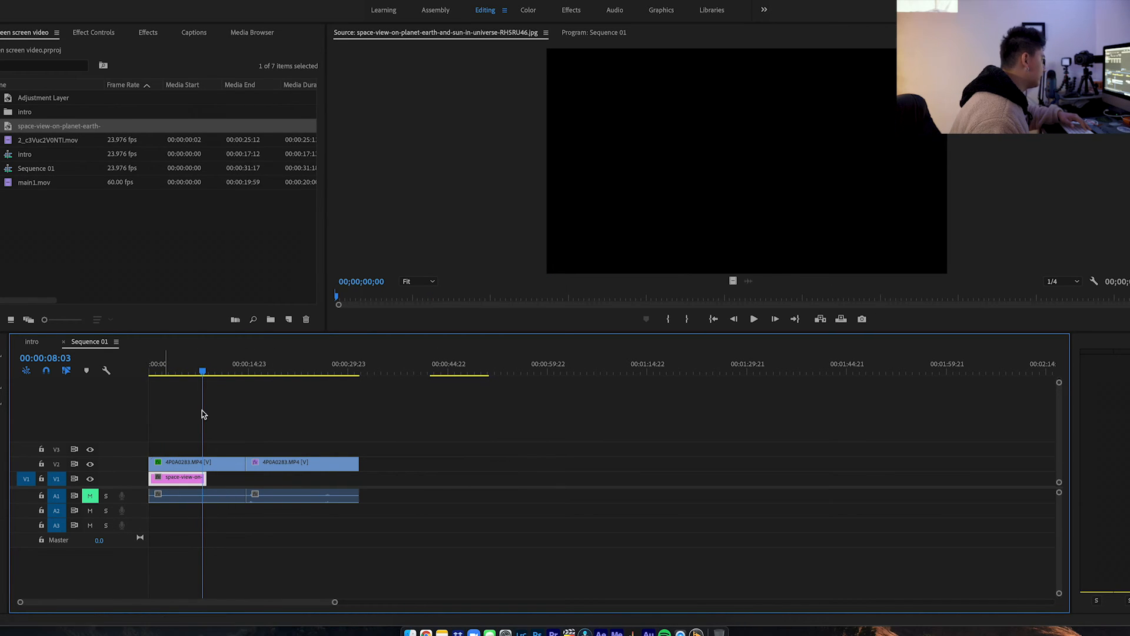
{"action": "left_click_drag", "start_coordinate": [203, 373], "coordinate": [193, 372]}
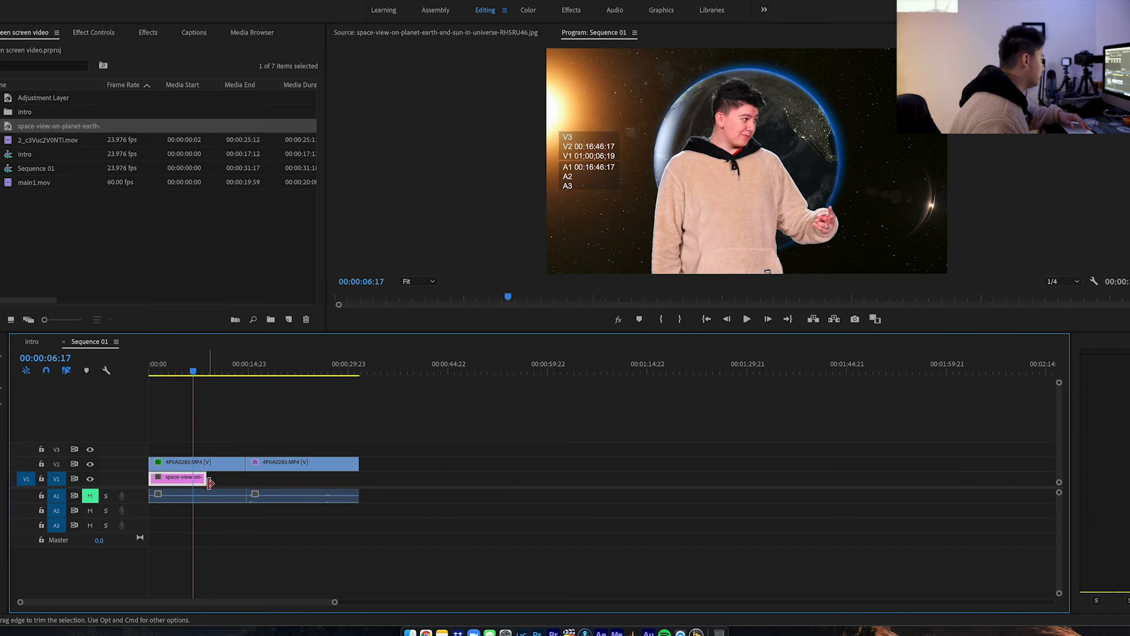
{"action": "left_click_drag", "start_coordinate": [206, 478], "coordinate": [245, 481]}
{"action": "left_click_drag", "start_coordinate": [194, 372], "coordinate": [160, 383]}
{"action": "key", "text": "space"}
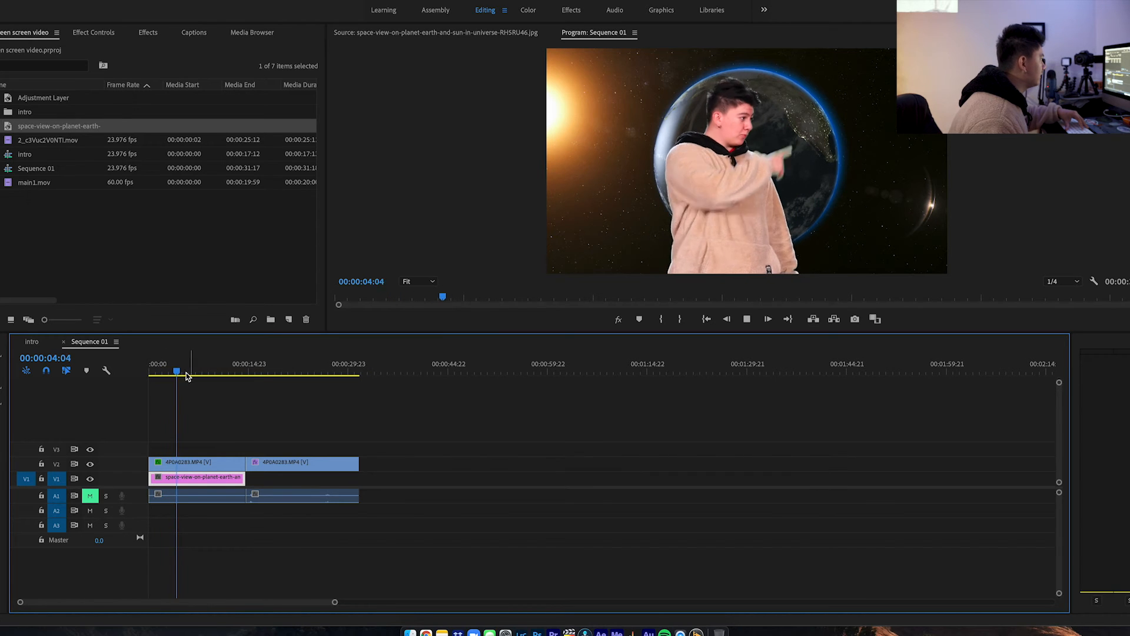
Copy the space background beneath the second keyed clip, preview it, and delete the copy.
{"action": "left_click_drag", "start_coordinate": [205, 481], "coordinate": [301, 481]}
{"action": "left_click", "coordinate": [251, 371]}
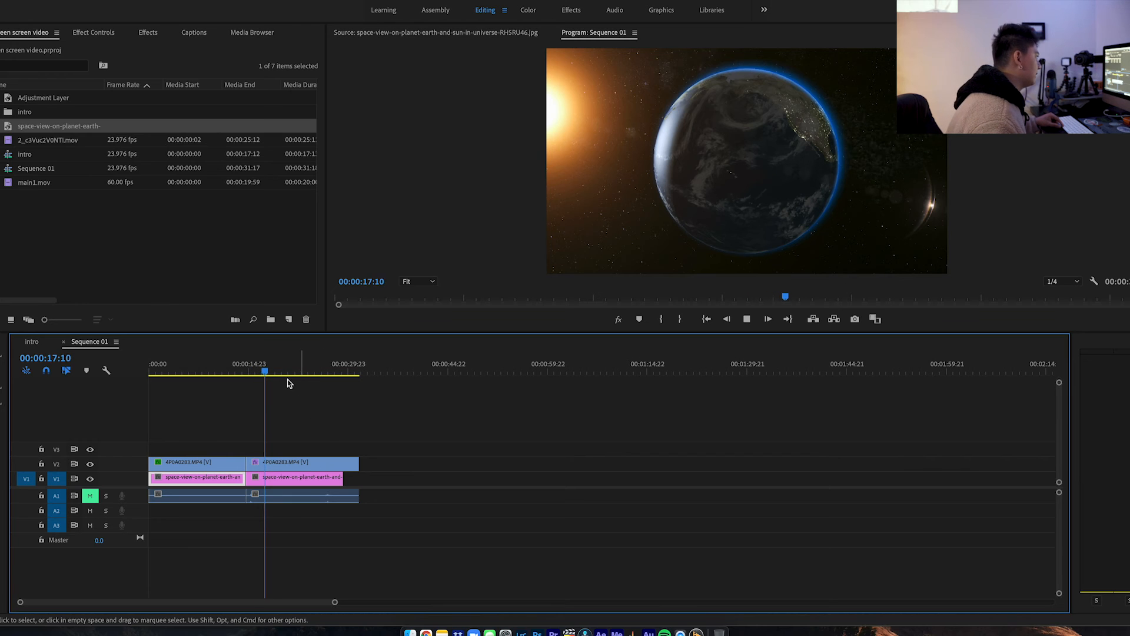
{"action": "mouse_move", "coordinate": [282, 371]}
{"action": "left_mouse_down"}
{"action": "mouse_move", "coordinate": [294, 373]}
{"action": "mouse_move", "coordinate": [280, 377]}
{"action": "left_mouse_up"}
{"action": "key", "text": "space"}
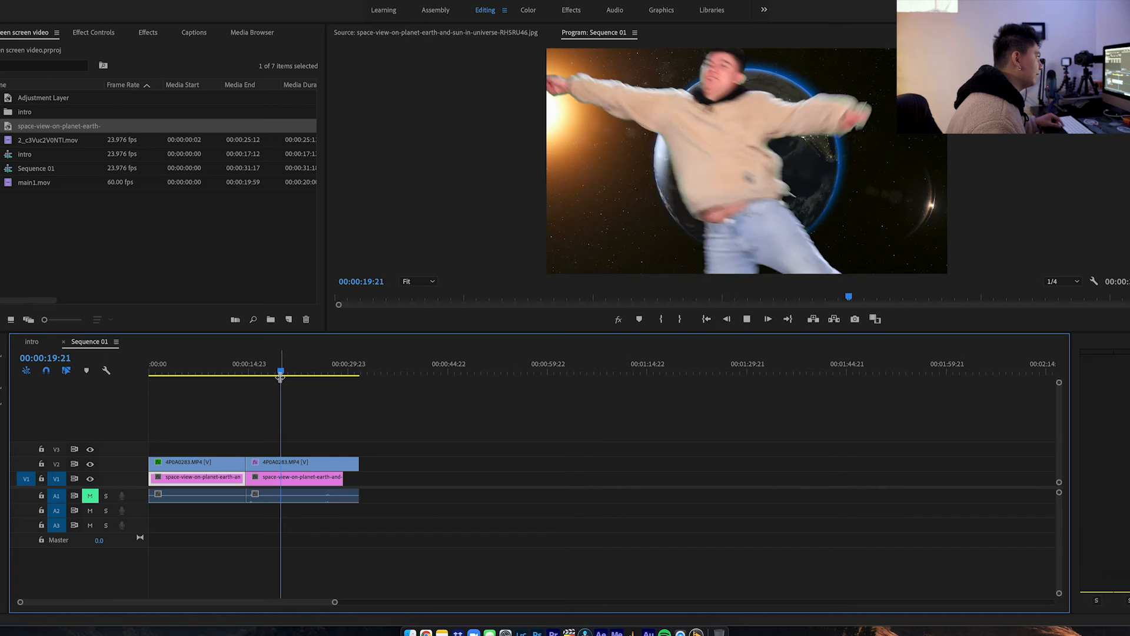
{"action": "key", "text": "space"}
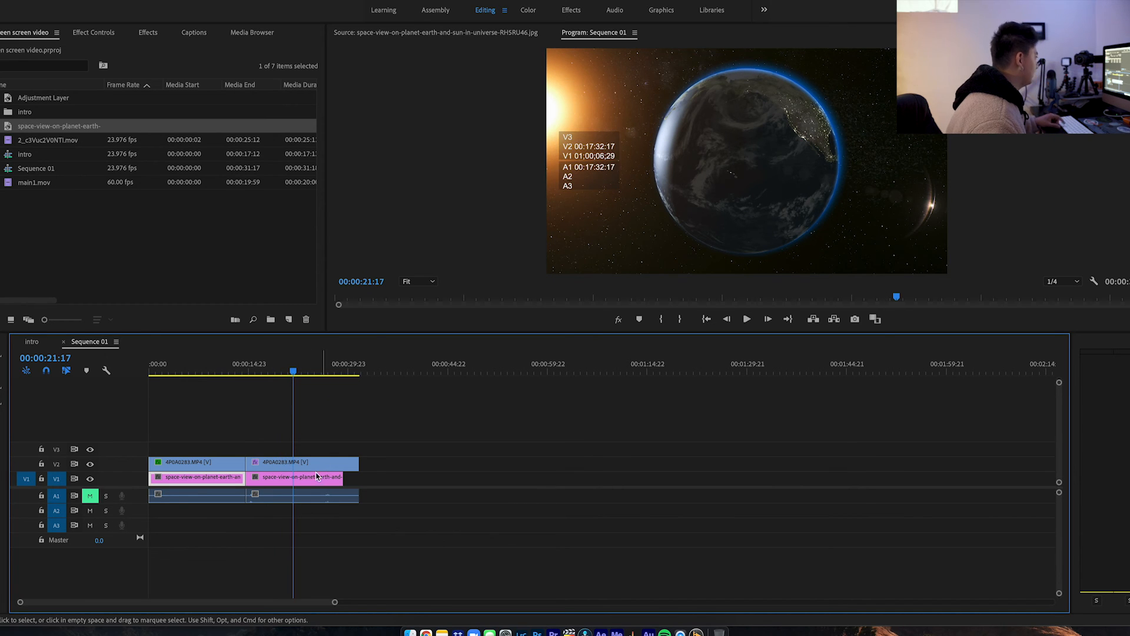
{"action": "left_click", "coordinate": [330, 484]}
{"action": "key", "text": "Delete"}
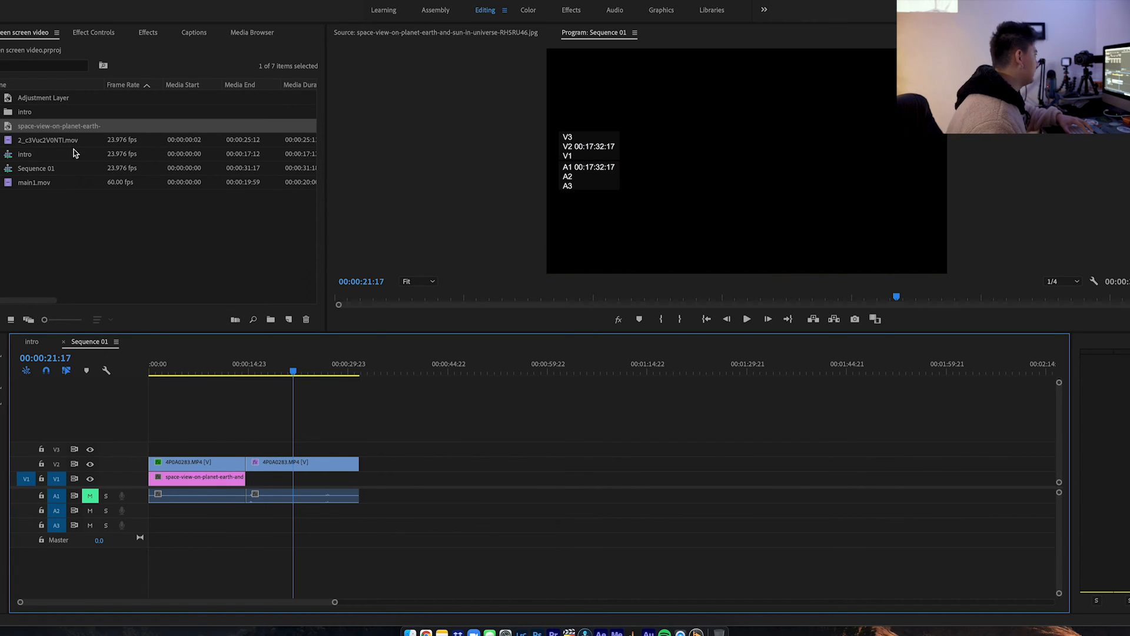
Place 2_c3Vuc2V0NTl.mov on V1 beneath the second keyed clip, trimmed to that clip's end, and preview the composite.
{"action": "left_click", "coordinate": [34, 182]}
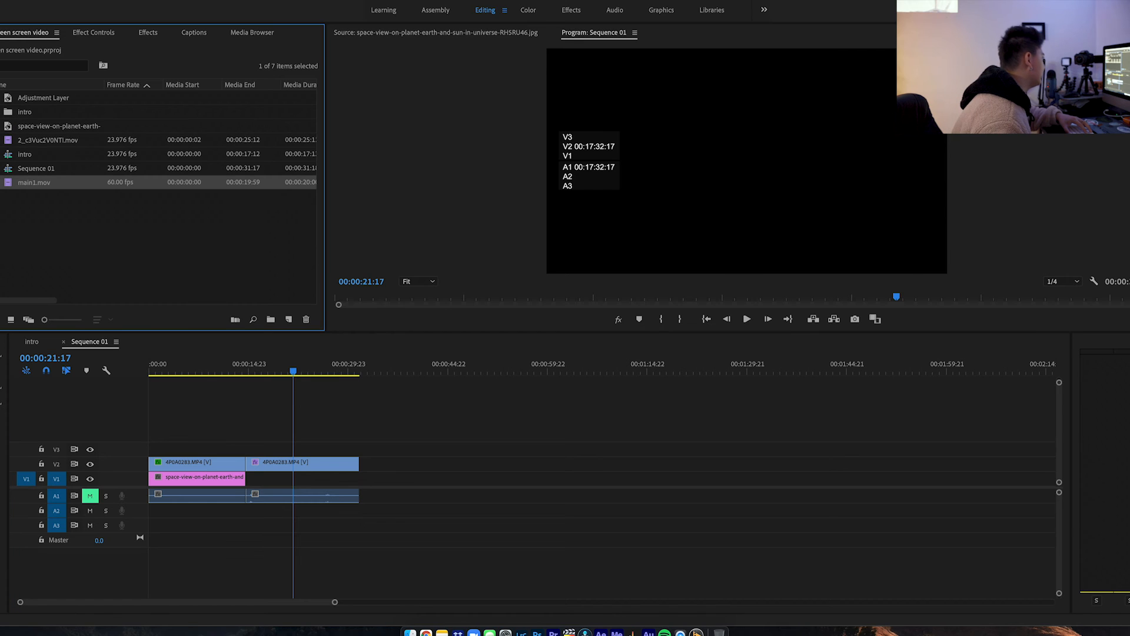
{"action": "left_click_drag", "start_coordinate": [47, 140], "coordinate": [253, 477]}
{"action": "key", "text": "space"}
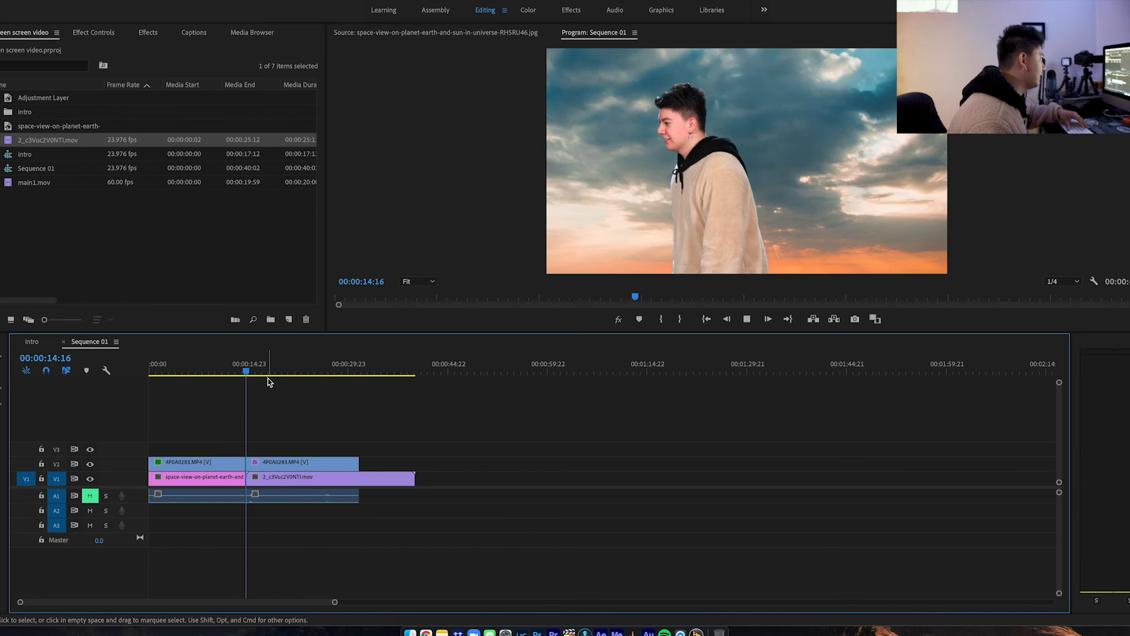
{"action": "left_click_drag", "start_coordinate": [257, 373], "coordinate": [285, 374]}
{"action": "key", "text": "cmd+z"}
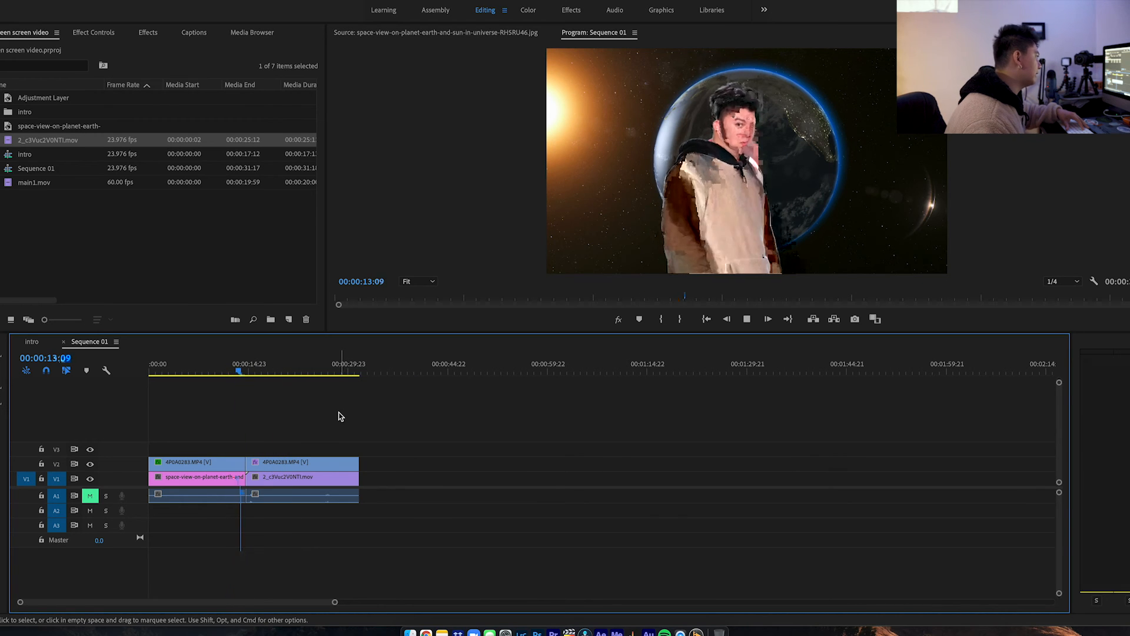